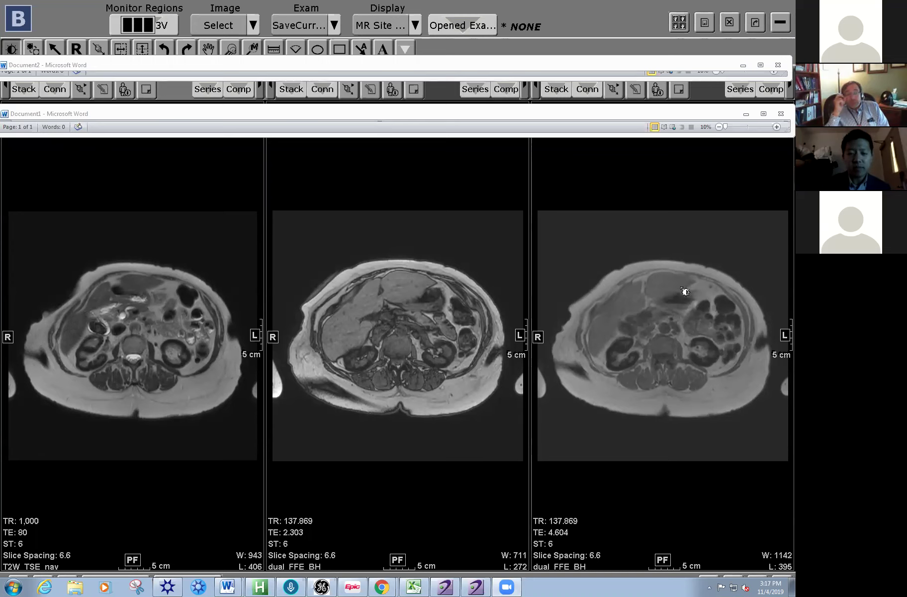
Set the right series to W 1361 / L 466 and stack through the three axial MRI series.
drag(688, 294, 698, 304)
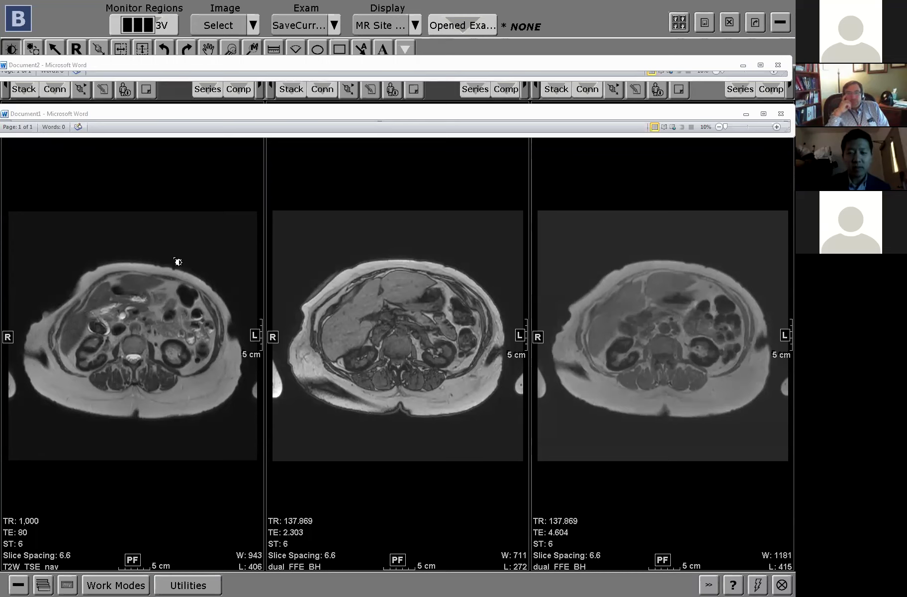
scroll(178, 261, down, 8)
scroll(211, 321, down, 8)
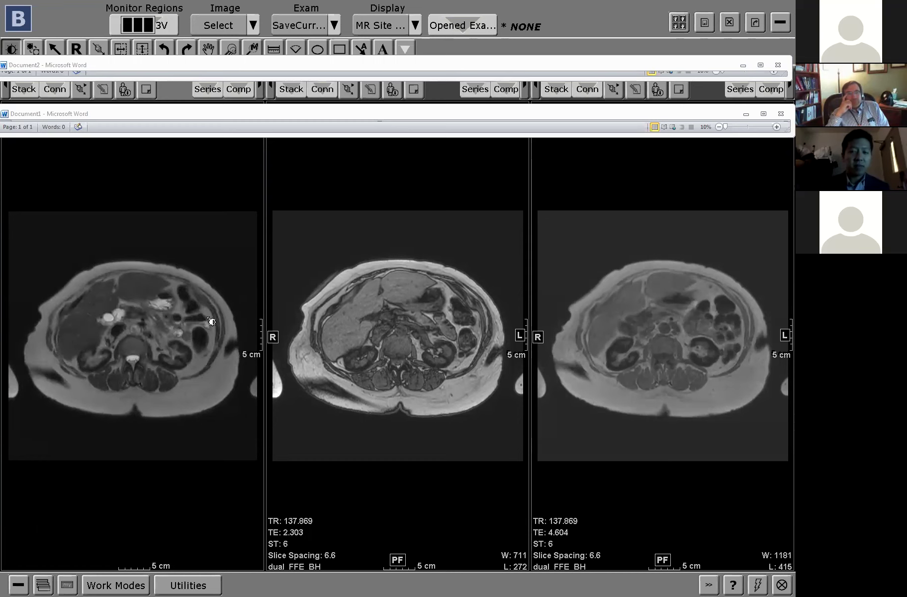
scroll(211, 321, down, 3)
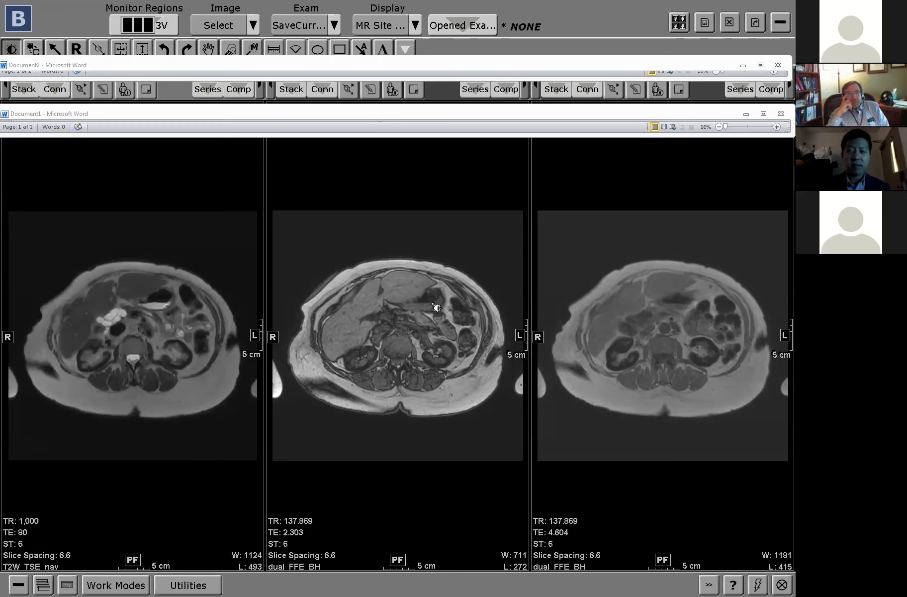
scroll(436, 308, down, 7)
scroll(435, 308, down, 7)
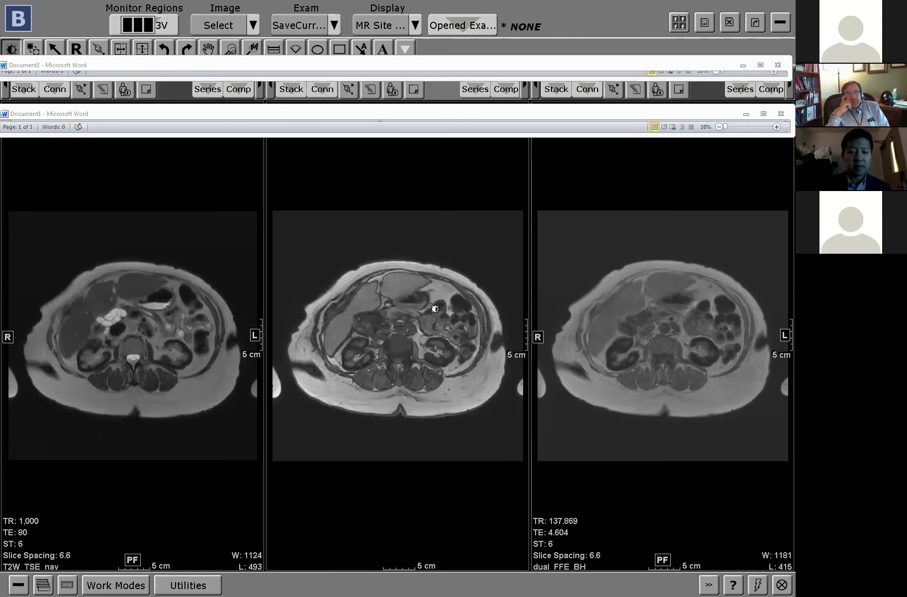
scroll(607, 335, down, 6)
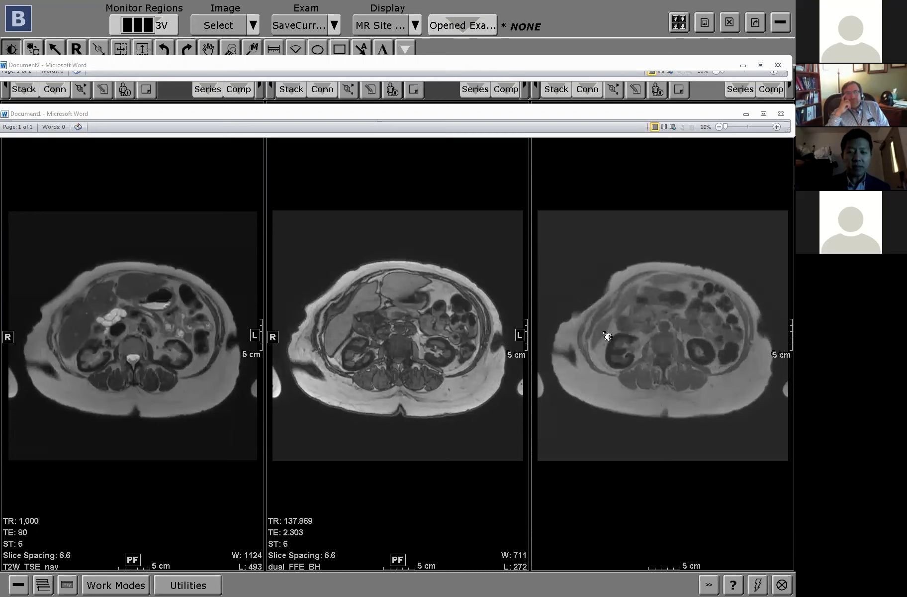
scroll(607, 337, down, 3)
scroll(667, 337, down, 3)
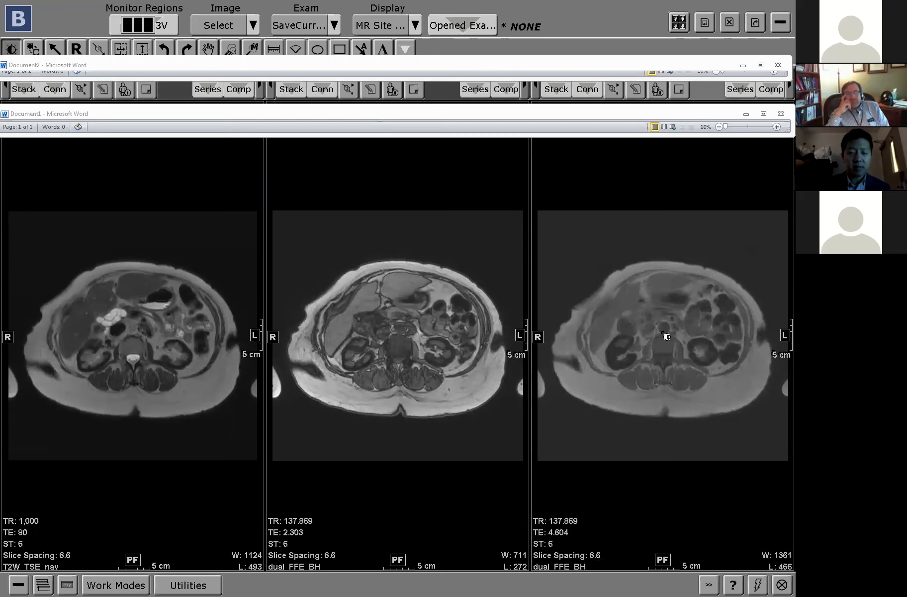
scroll(666, 336, down, 3)
scroll(425, 316, down, 3)
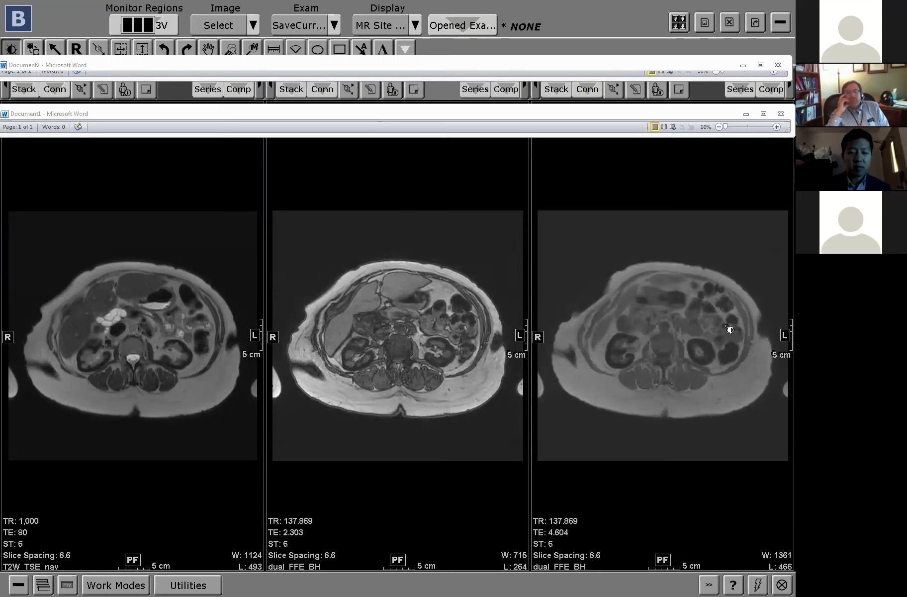
Widen the right dual FFE window to W 1646 / L 524 and page down through its slices.
drag(455, 547, 468, 558)
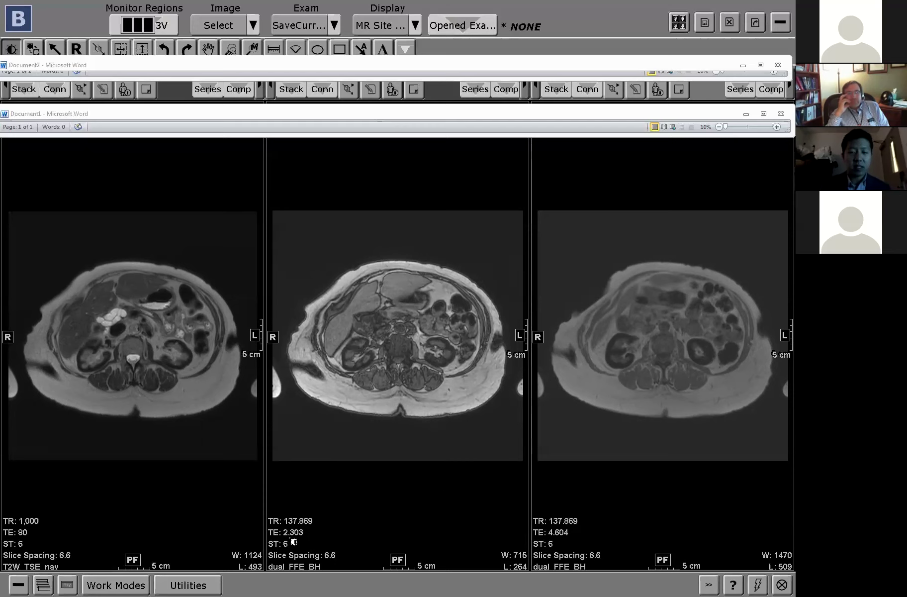
drag(650, 425, 654, 393)
scroll(140, 330, down, 5)
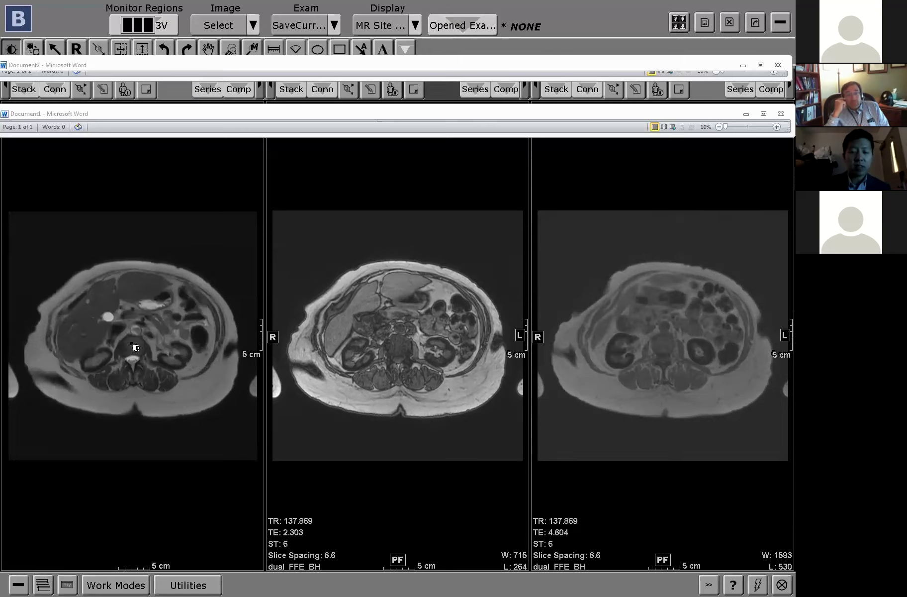
scroll(190, 358, up, 6)
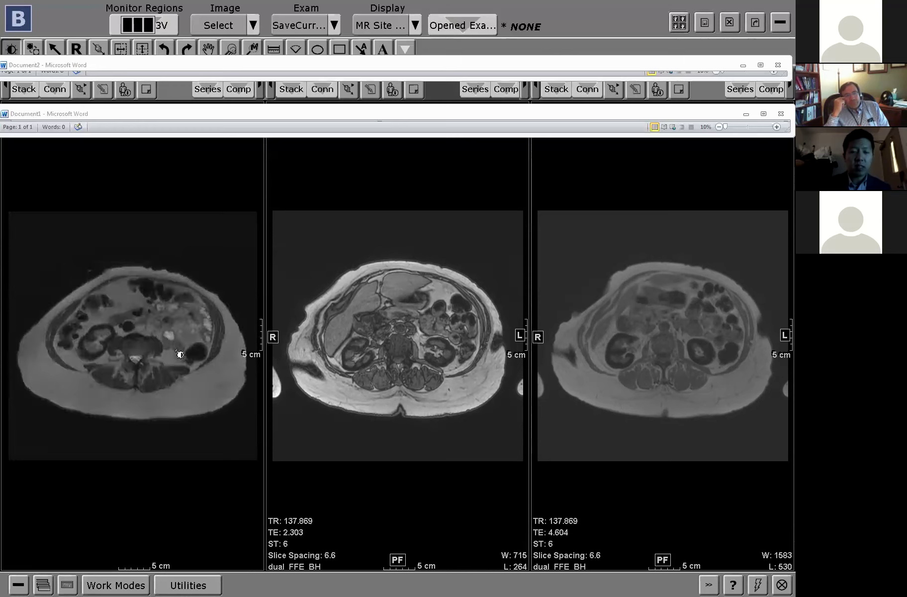
scroll(150, 354, down, 4)
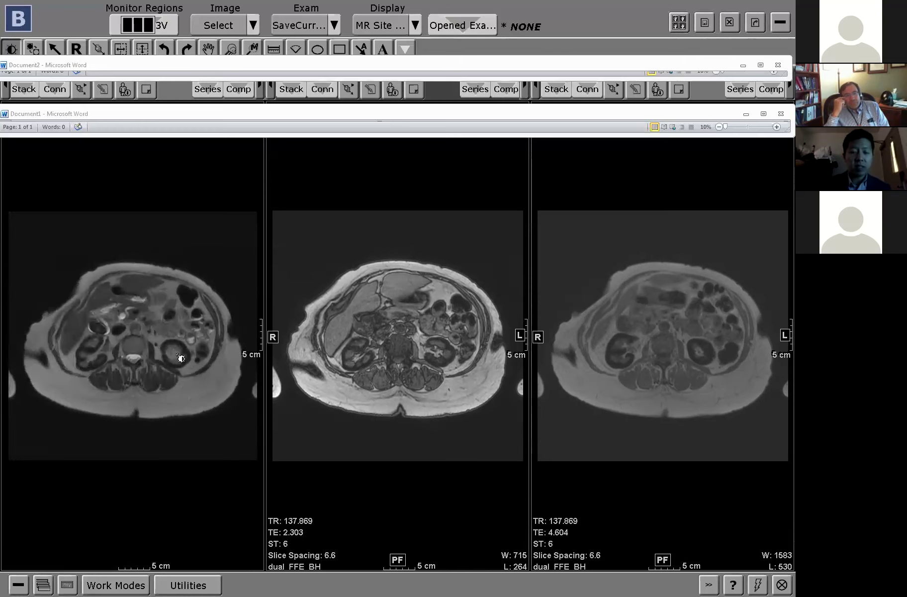
scroll(190, 361, down, 3)
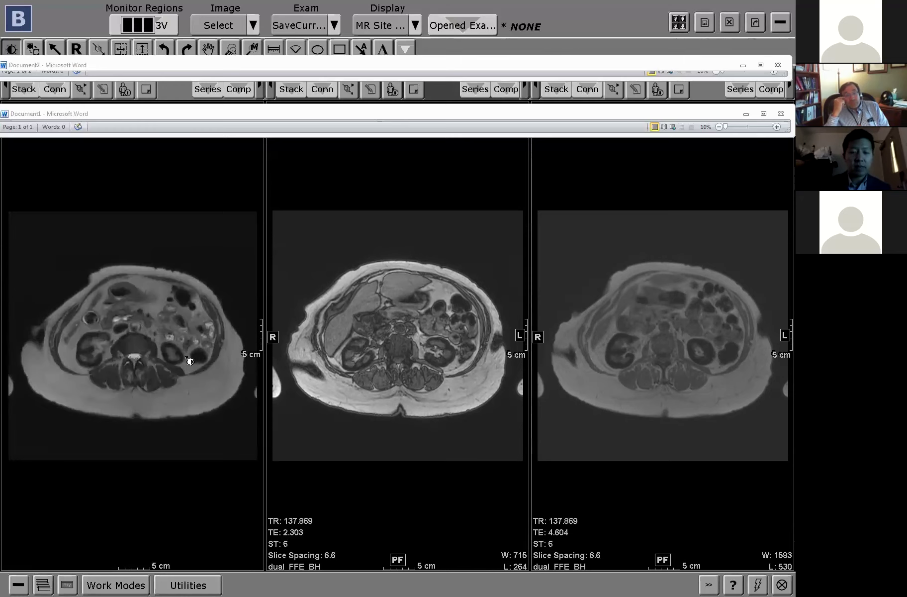
scroll(390, 365, down, 2)
scroll(390, 365, down, 4)
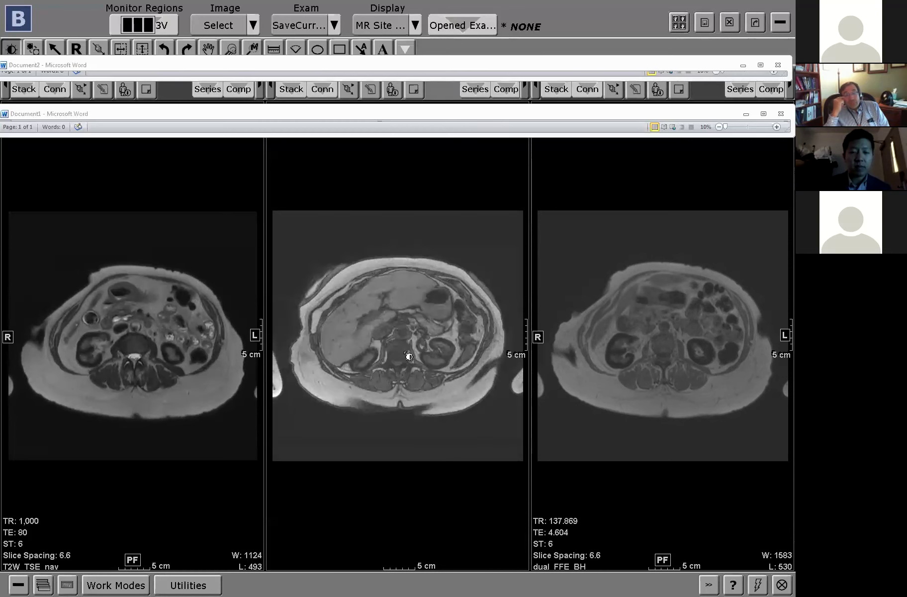
scroll(367, 343, down, 2)
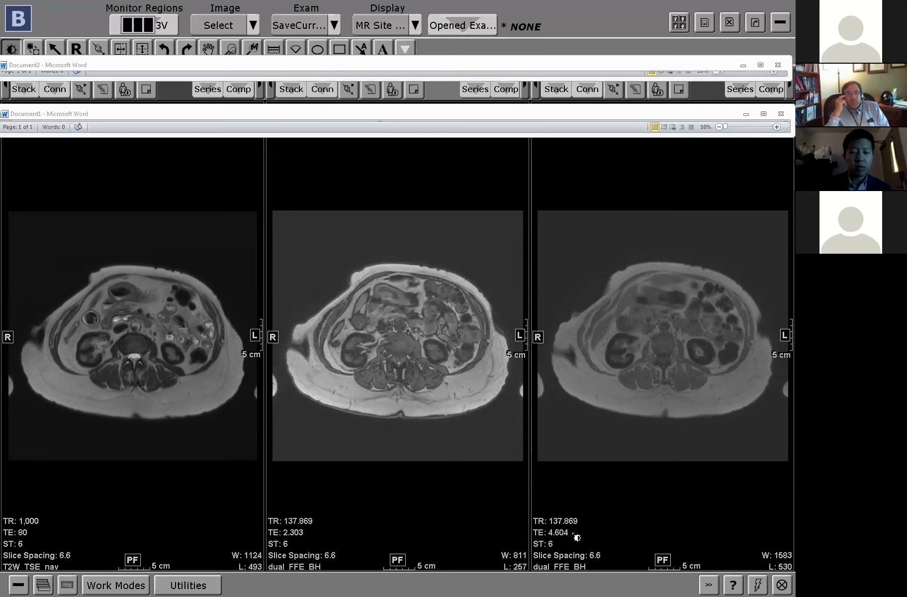
Page back and forth between liver- and kidney-level slices across the three series.
scroll(644, 363, down, 8)
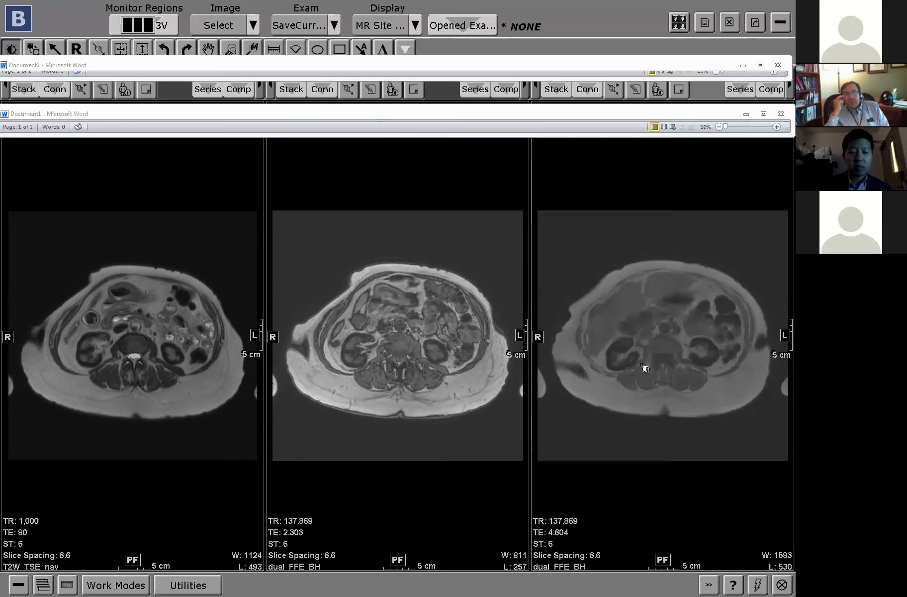
scroll(725, 355, up, 8)
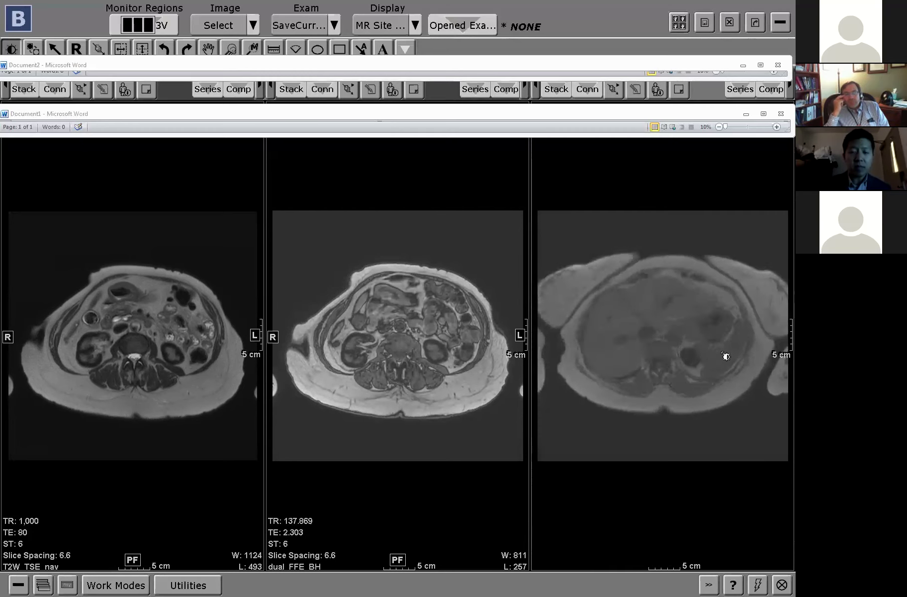
scroll(726, 356, up, 3)
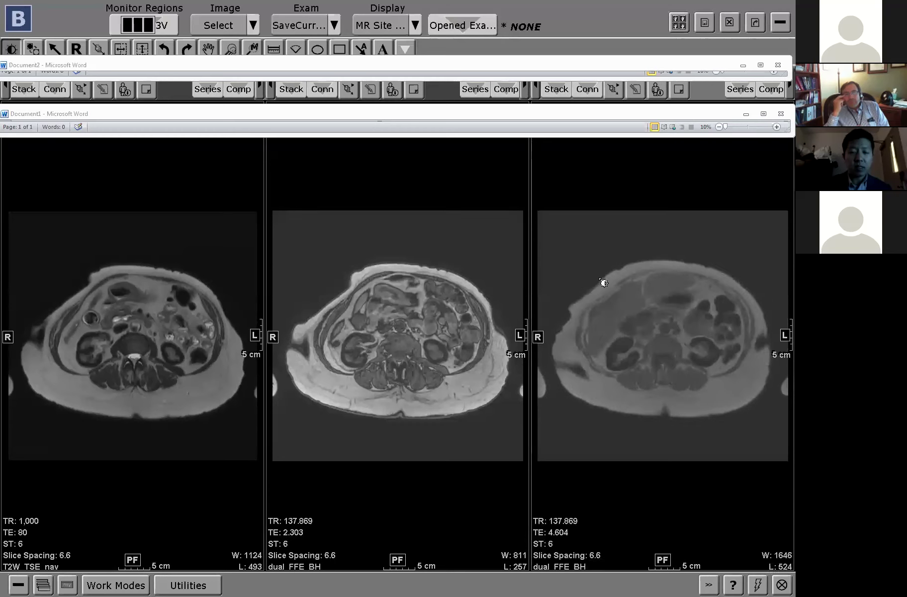
scroll(668, 329, up, 4)
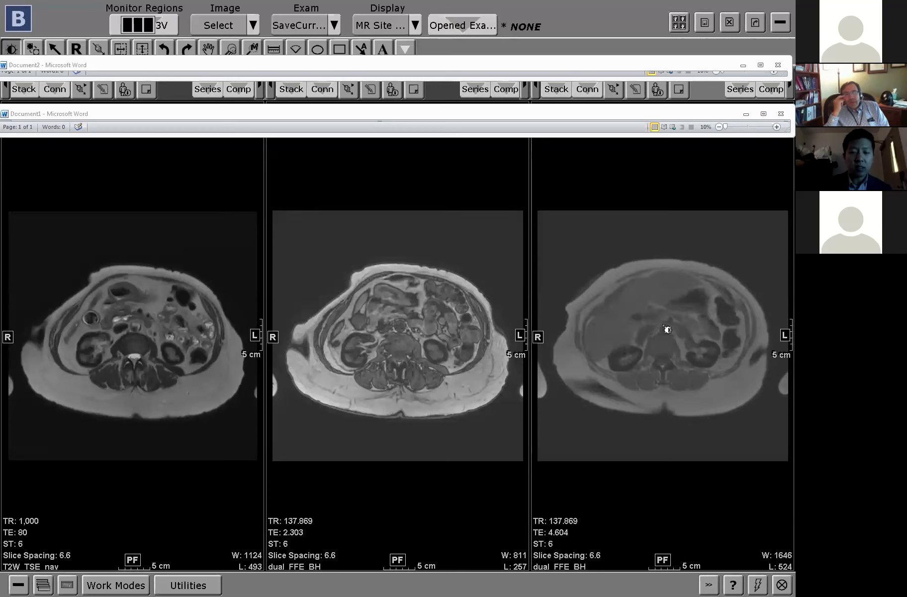
scroll(667, 329, down, 5)
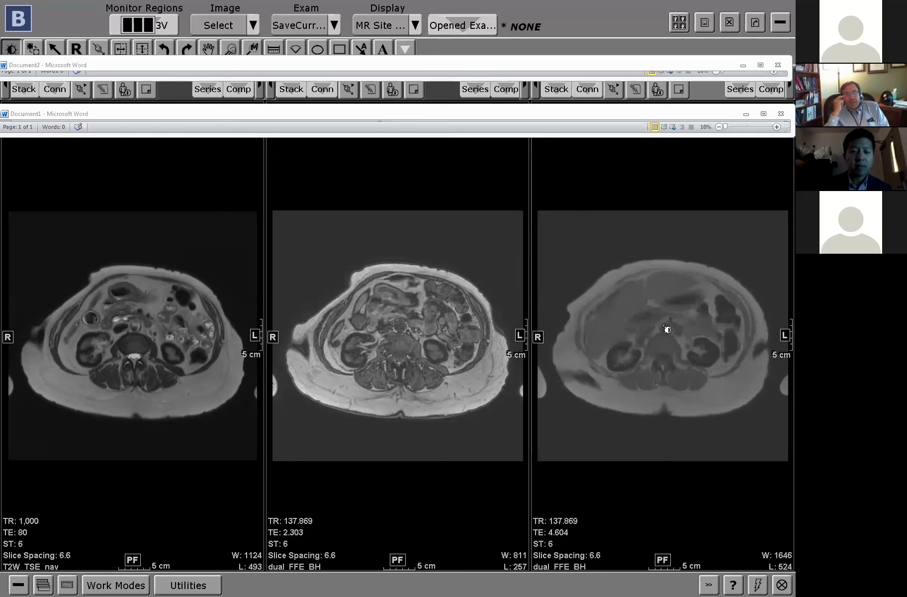
scroll(667, 329, up, 5)
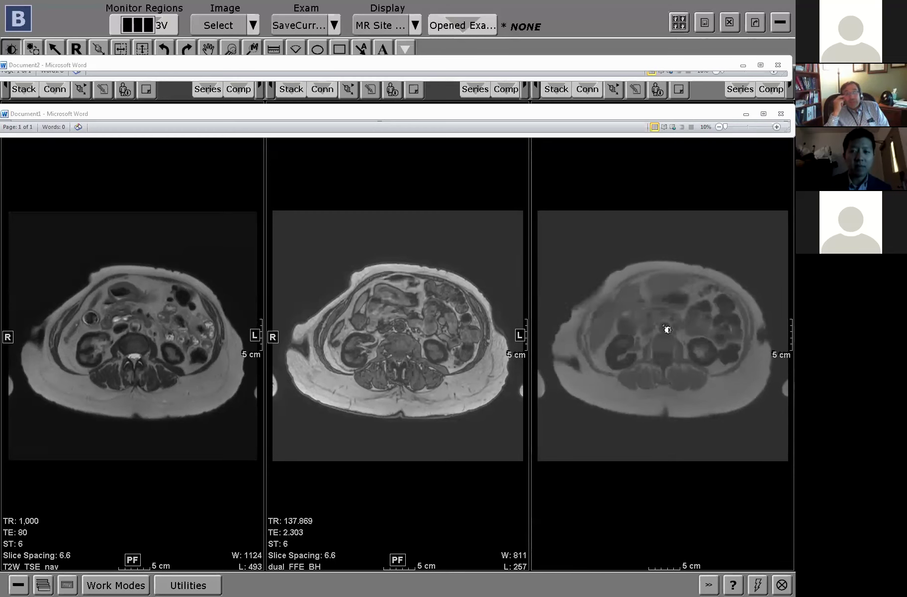
scroll(363, 291, down, 5)
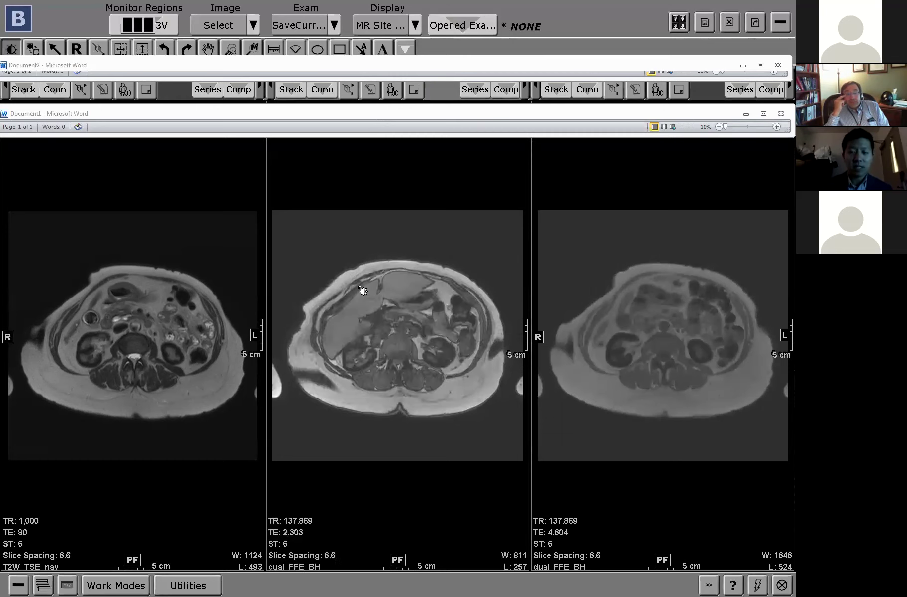
scroll(362, 291, up, 5)
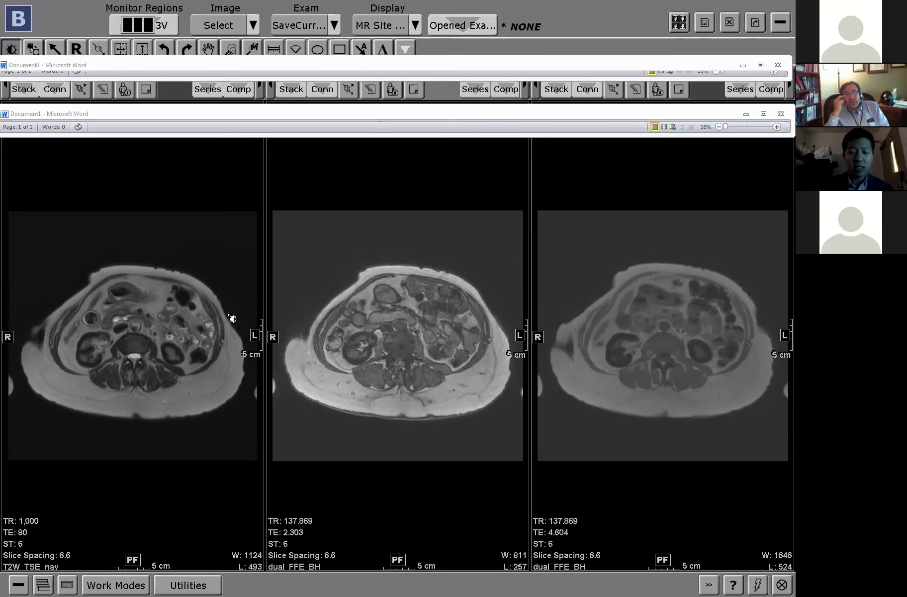
scroll(232, 319, down, 5)
scroll(232, 319, down, 2)
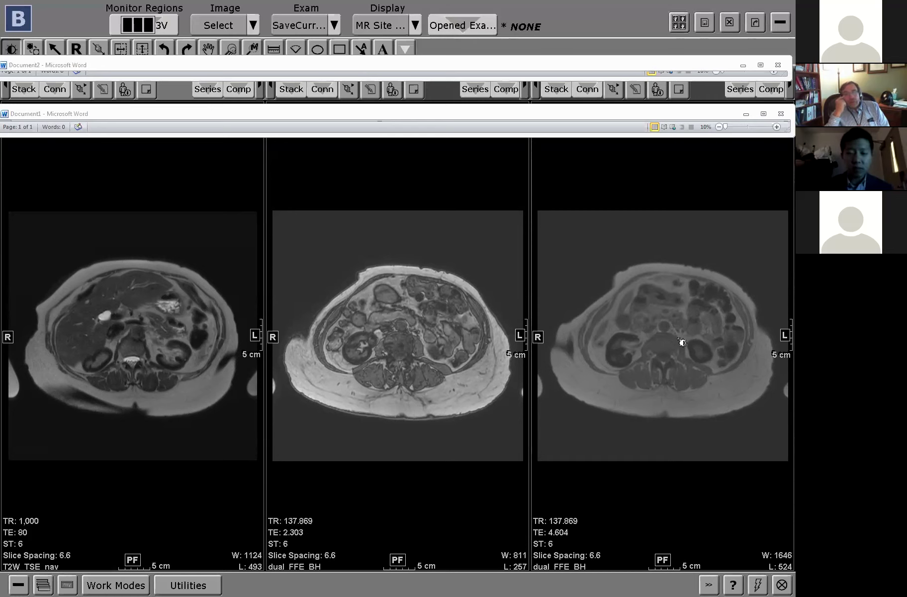
Step the middle dual_FFE_BH series to a kidney-level slice matching the T2W image.
scroll(700, 302, down, 10)
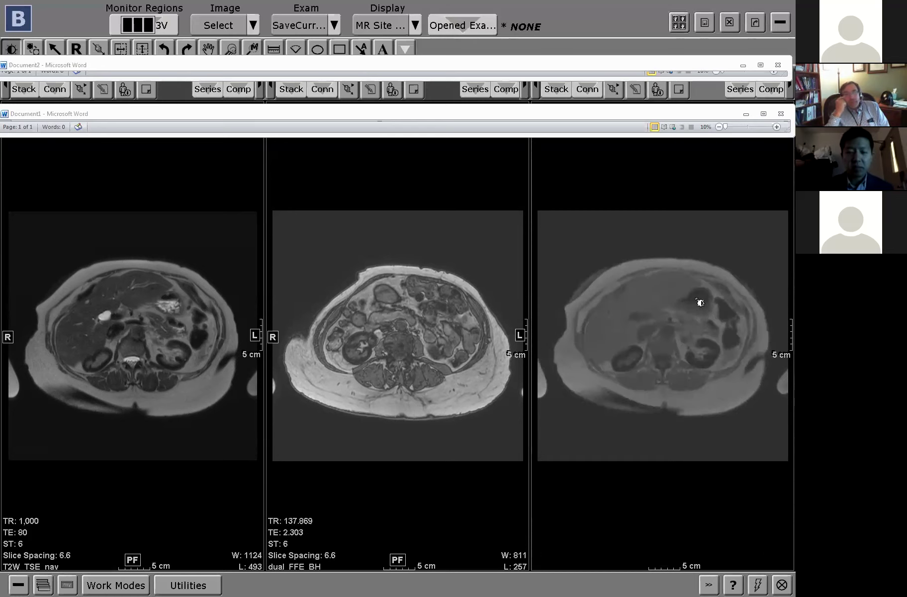
scroll(726, 348, down, 2)
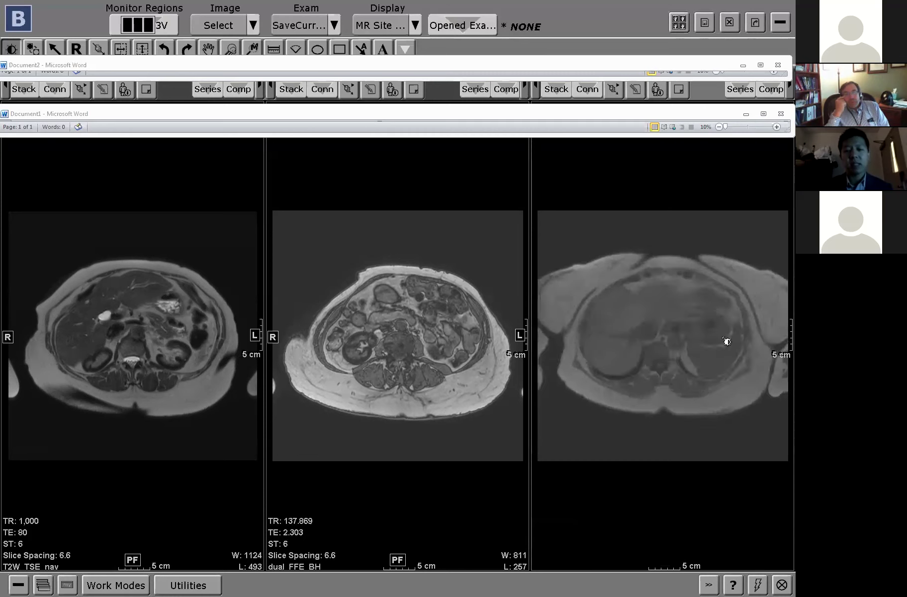
scroll(709, 311, down, 2)
scroll(456, 347, down, 2)
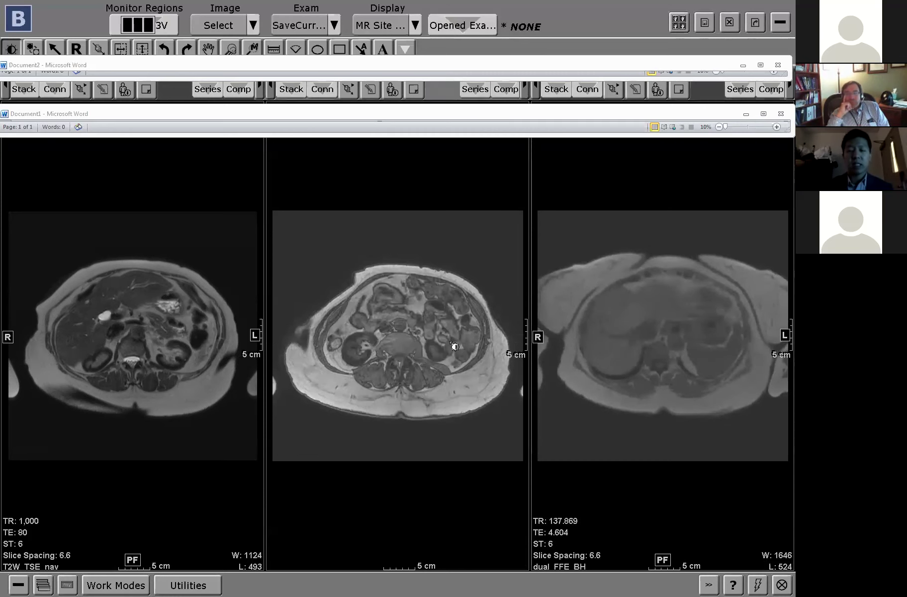
scroll(608, 344, up, 12)
scroll(682, 344, down, 6)
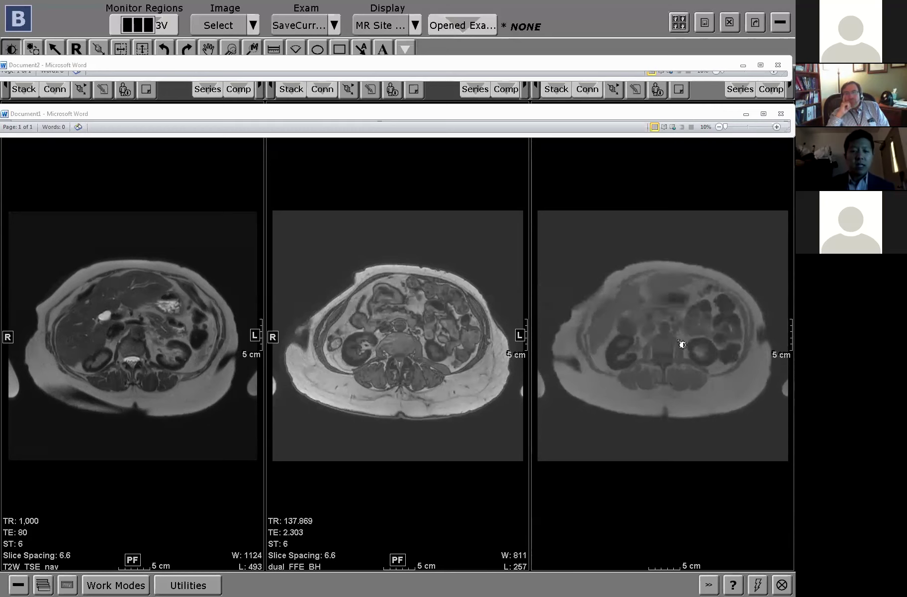
scroll(681, 347, up, 2)
scroll(754, 386, up, 8)
scroll(755, 389, up, 4)
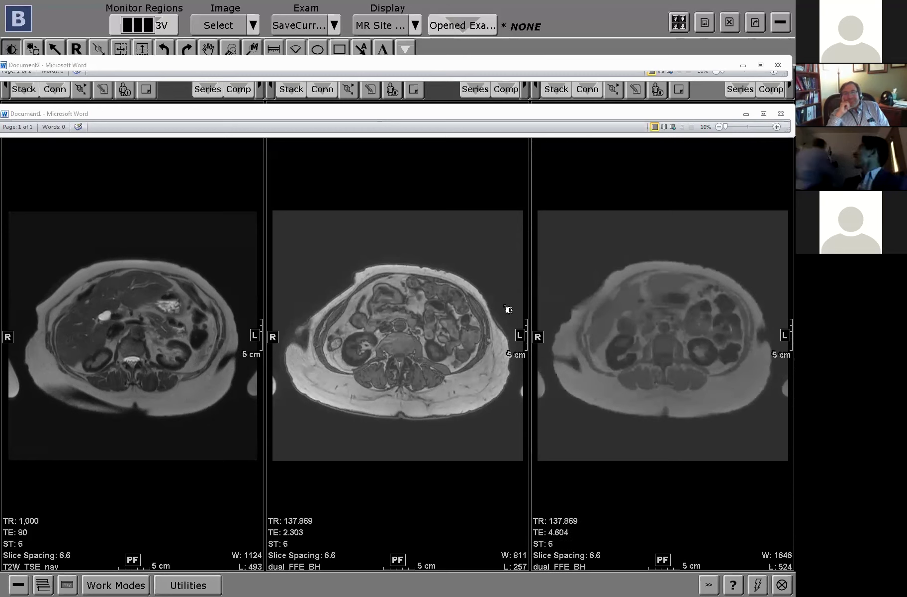
scroll(466, 305, down, 3)
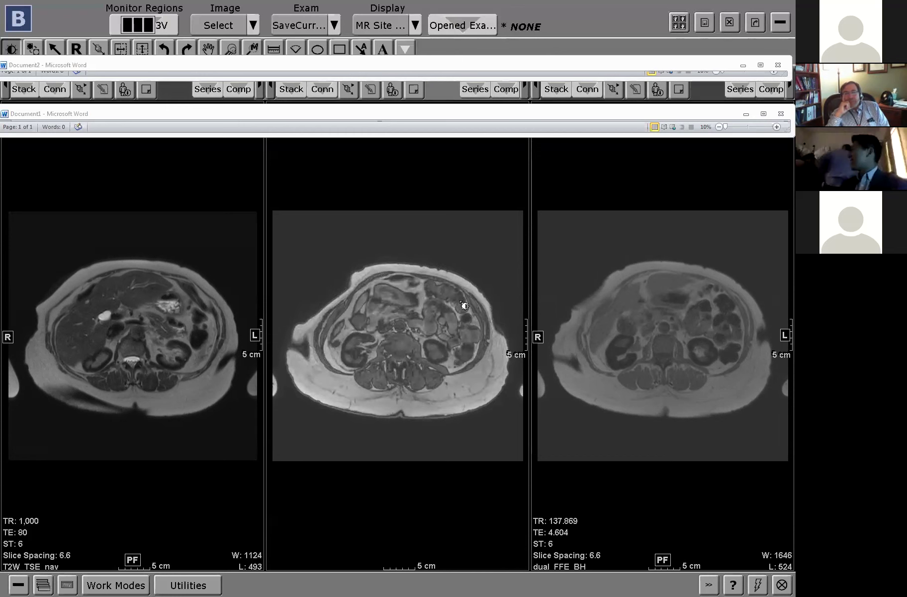
Alt+Tab to Chrome showing the 'Atypical Low-Signal-Intensity Renal Parenchyma' RadioGraphics PDF.
key(alt+Tab)
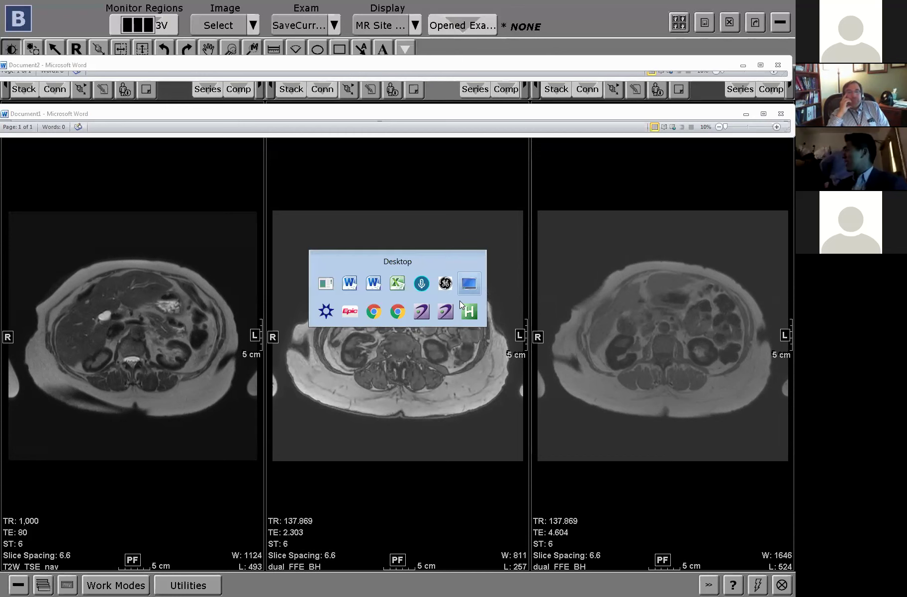
key(Tab)
key(Tab)
key(Tab)
key(Tab)
key(Tab)
key(Tab)
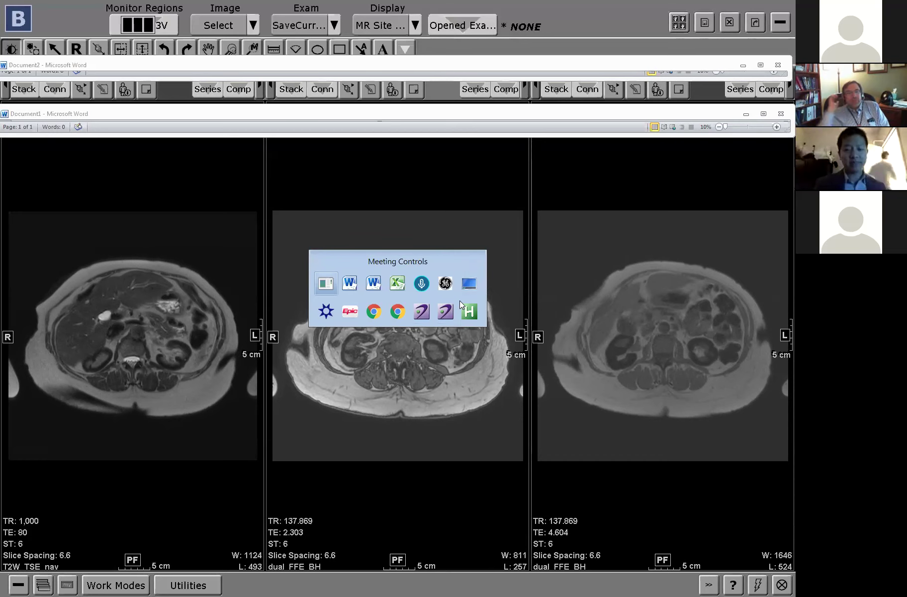
key(Down)
key(Right)
key(Right)
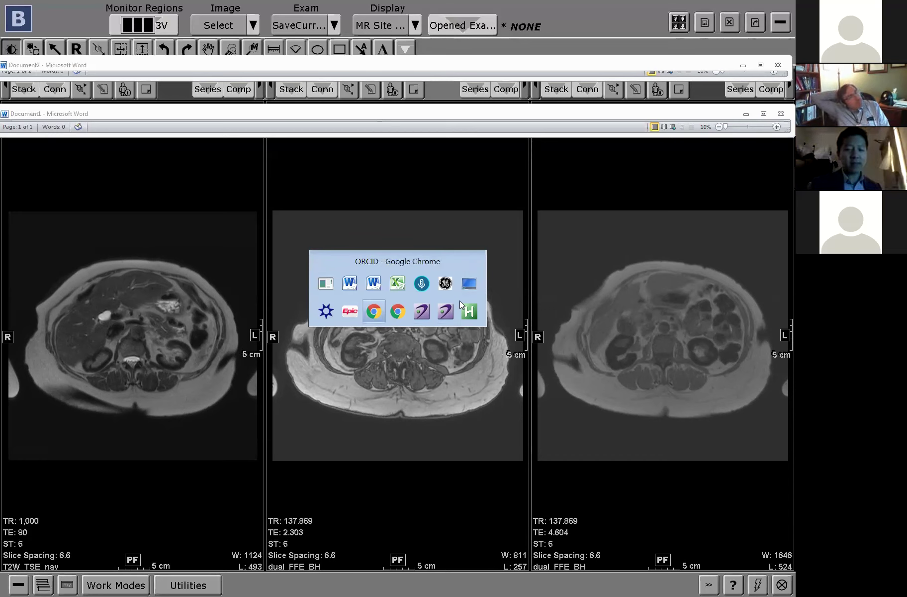
key(alt+Tab)
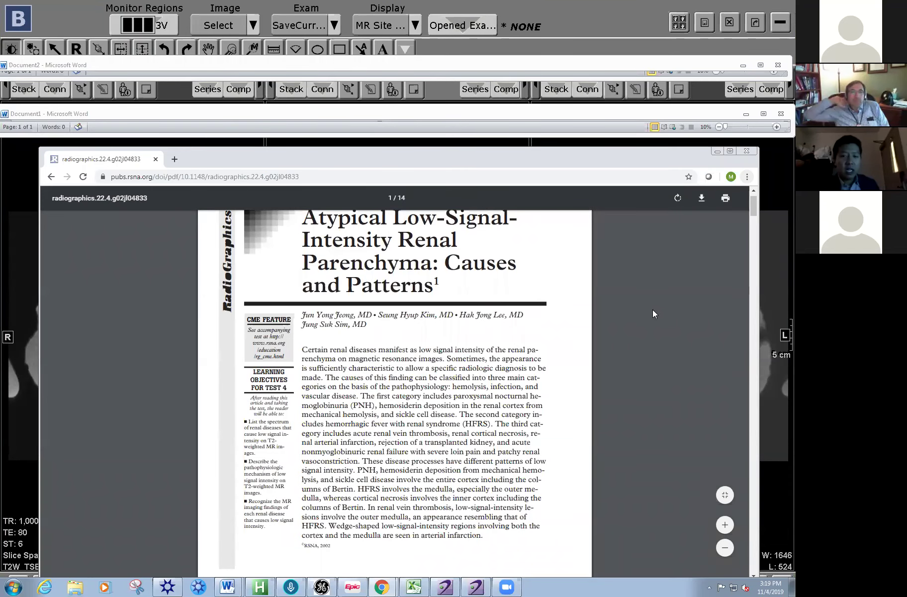
Read the article, highlighting the 'Low Signal Intensity Caused by Hemolysis' and 'Hemosiderin Deposition by Mechanical Hemolysis' headings.
scroll(652, 311, down, 10)
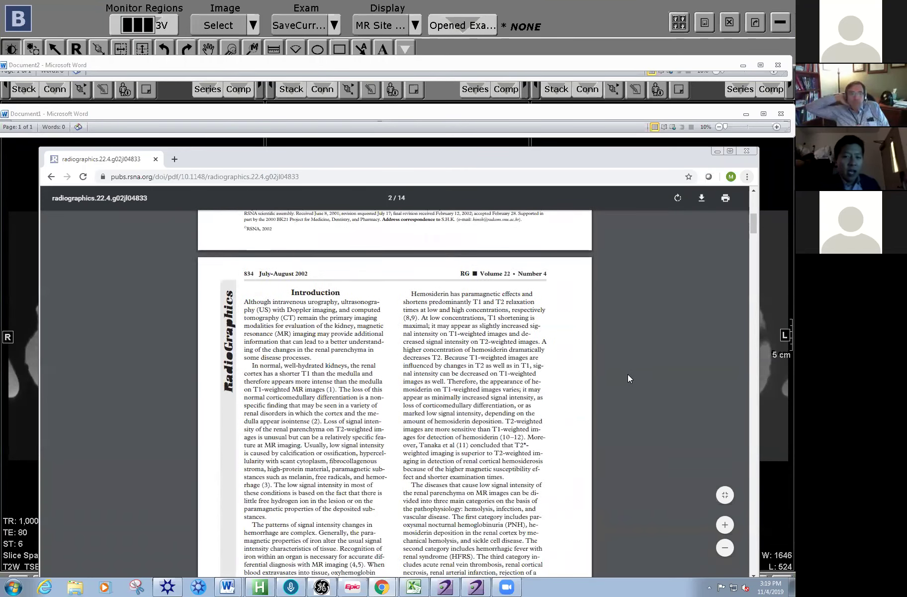
scroll(628, 374, down, 10)
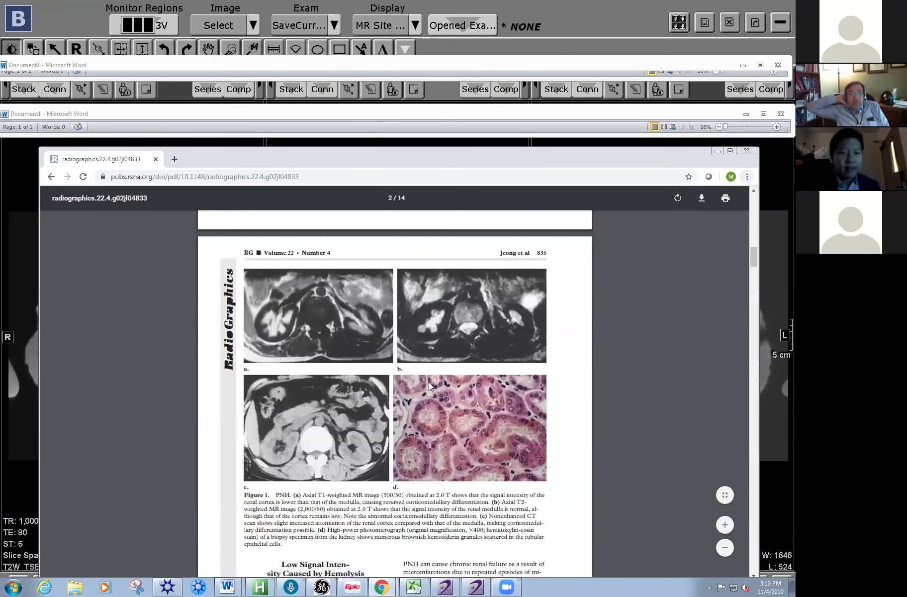
scroll(510, 410, down, 3)
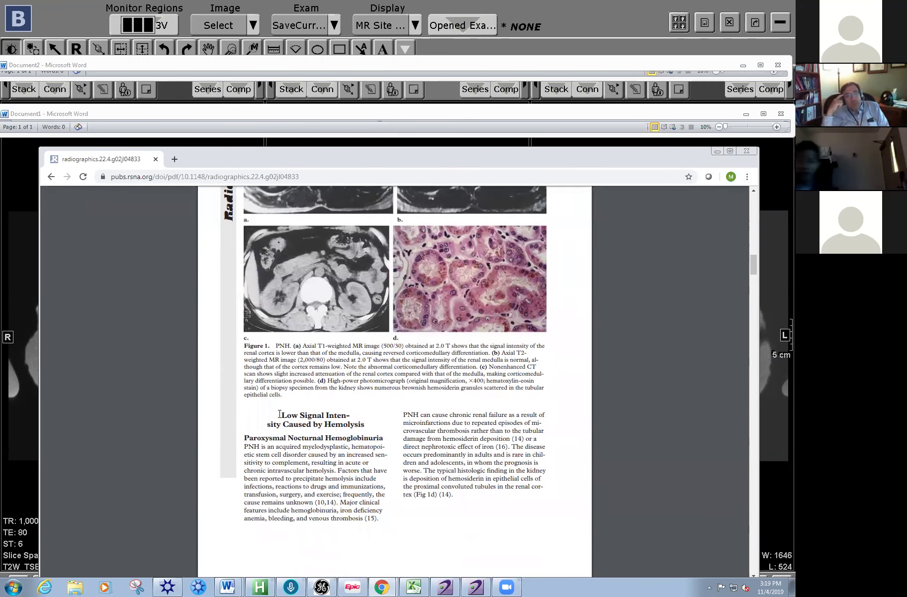
drag(289, 415, 340, 421)
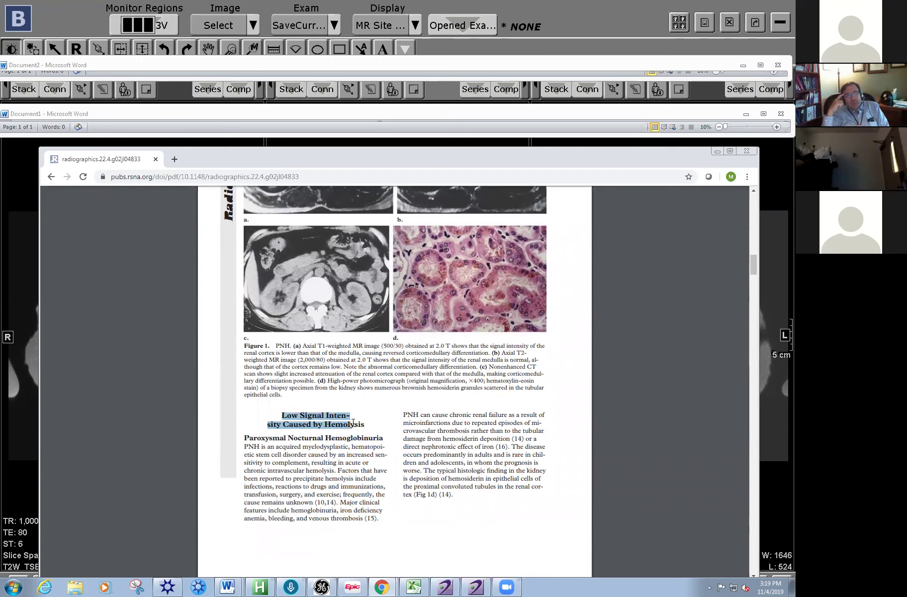
scroll(400, 440, down, 10)
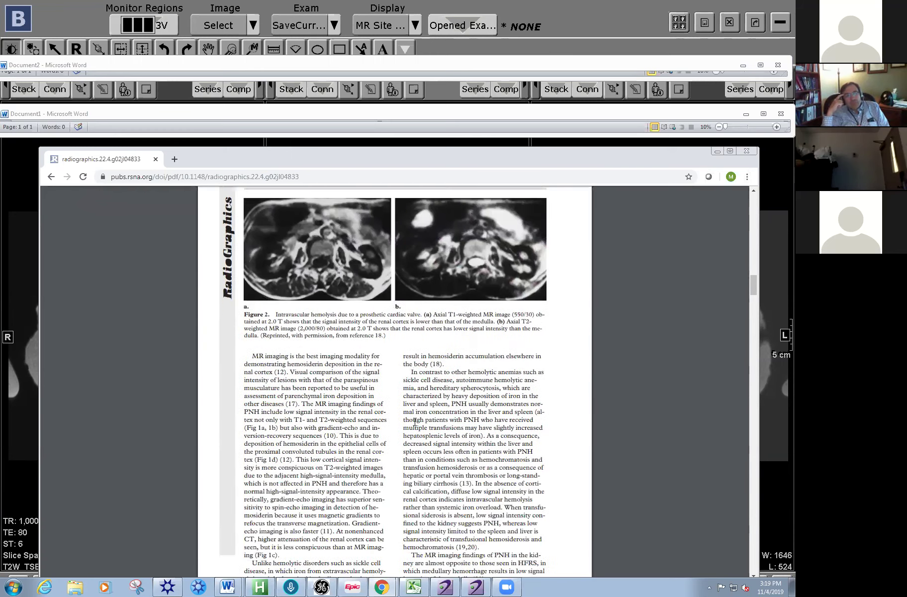
scroll(415, 421, down, 4)
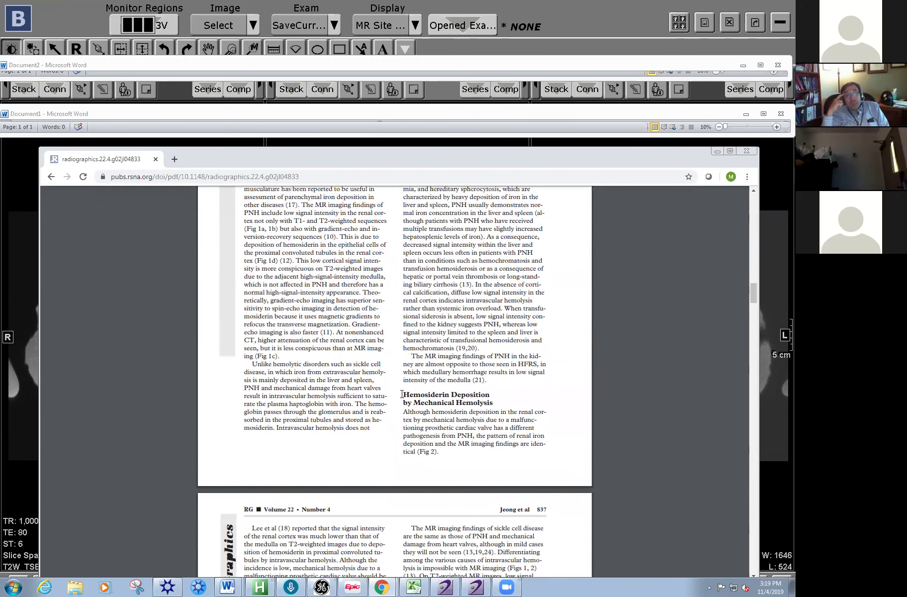
drag(462, 399, 475, 403)
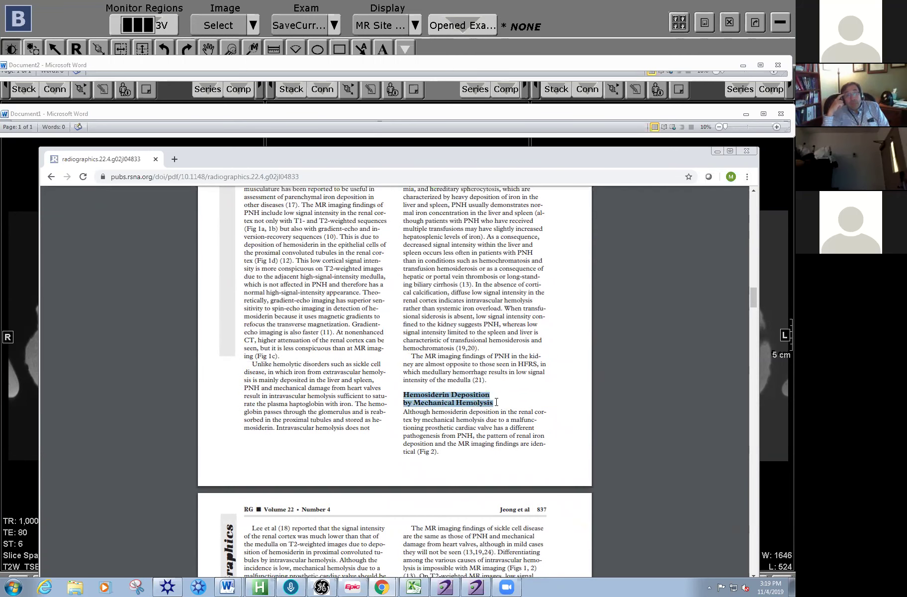
scroll(559, 419, down, 1)
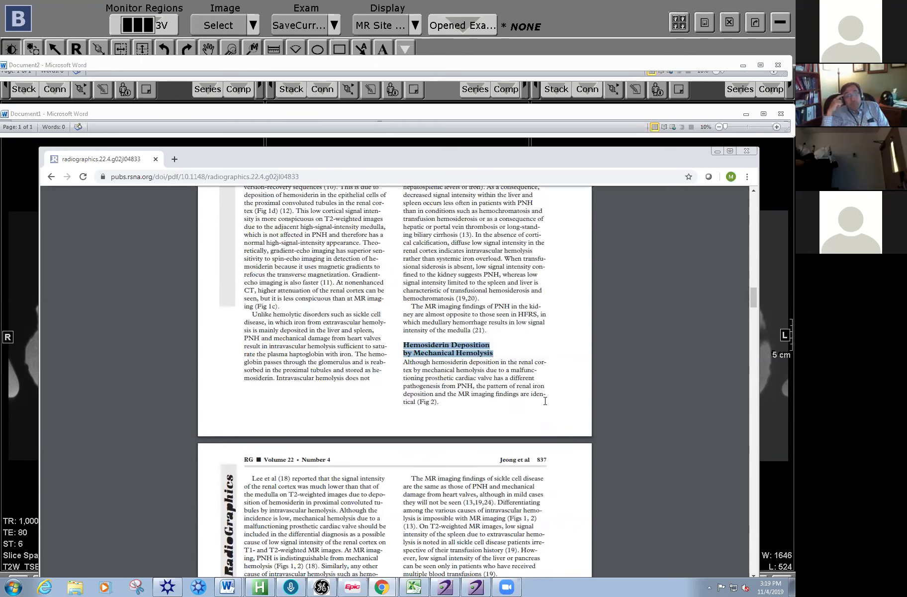
scroll(470, 454, down, 2)
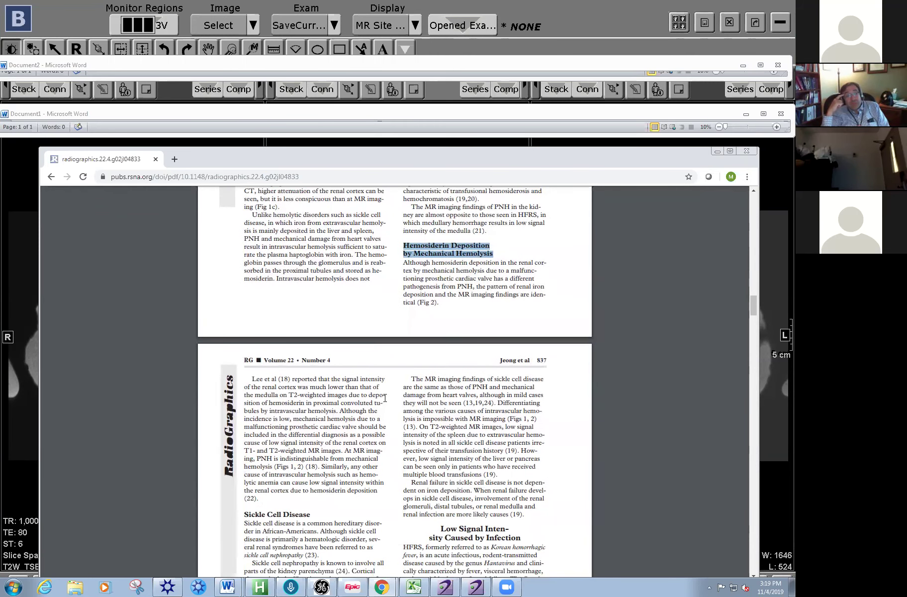
Back in PACS, load the Apr 16, 2018 CT Chest without Contrast as the comparison exam.
click(776, 450)
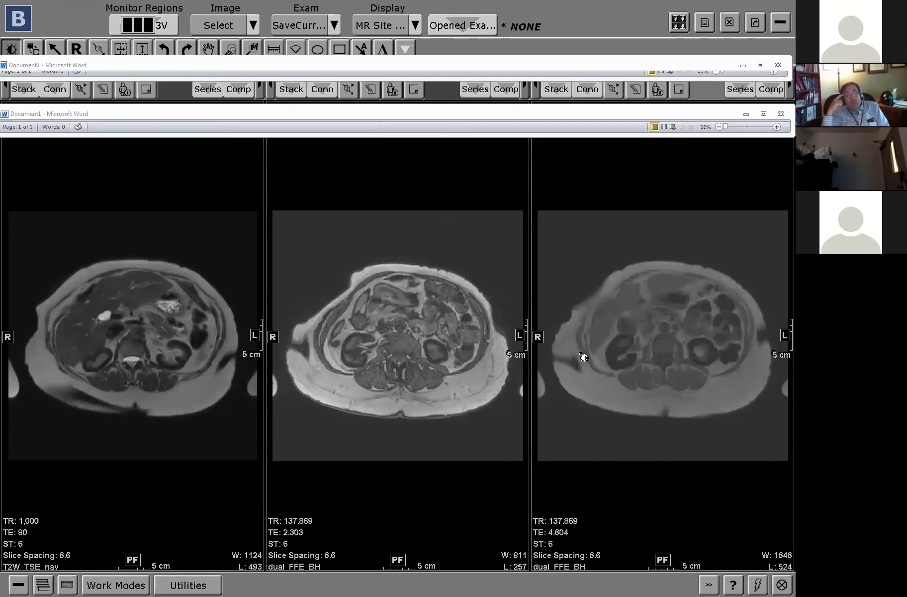
scroll(714, 359, down, 5)
scroll(715, 359, down, 8)
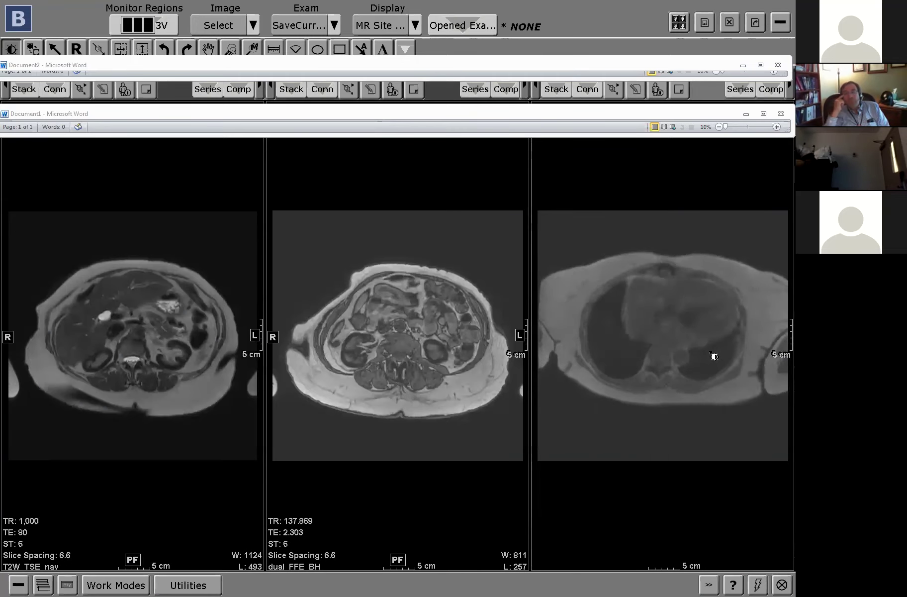
scroll(701, 323, up, 5)
scroll(691, 308, down, 6)
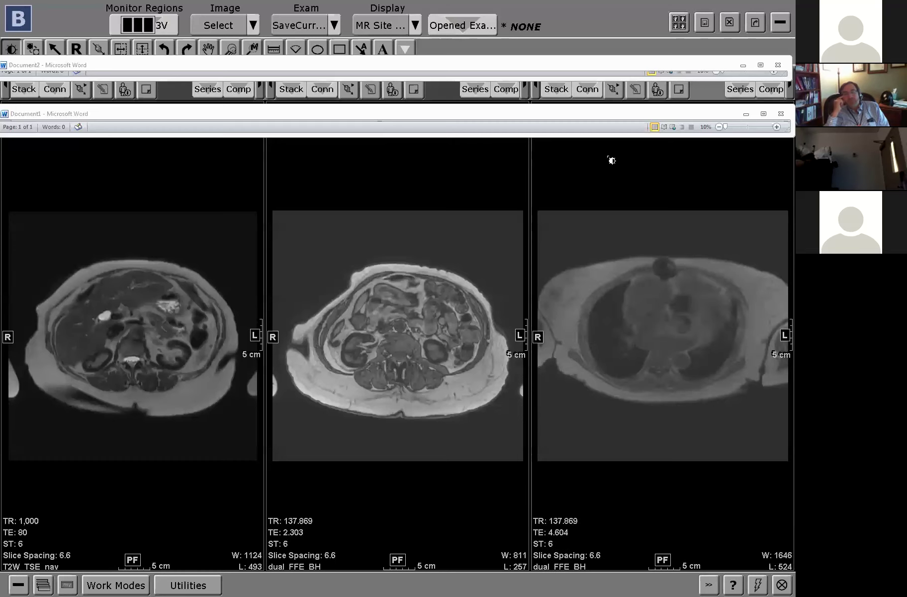
click(766, 91)
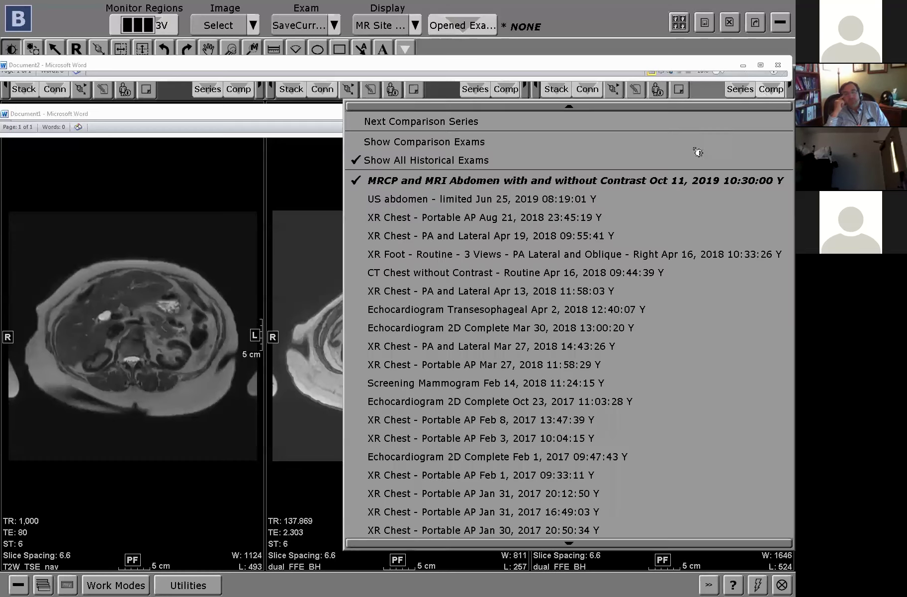
click(770, 90)
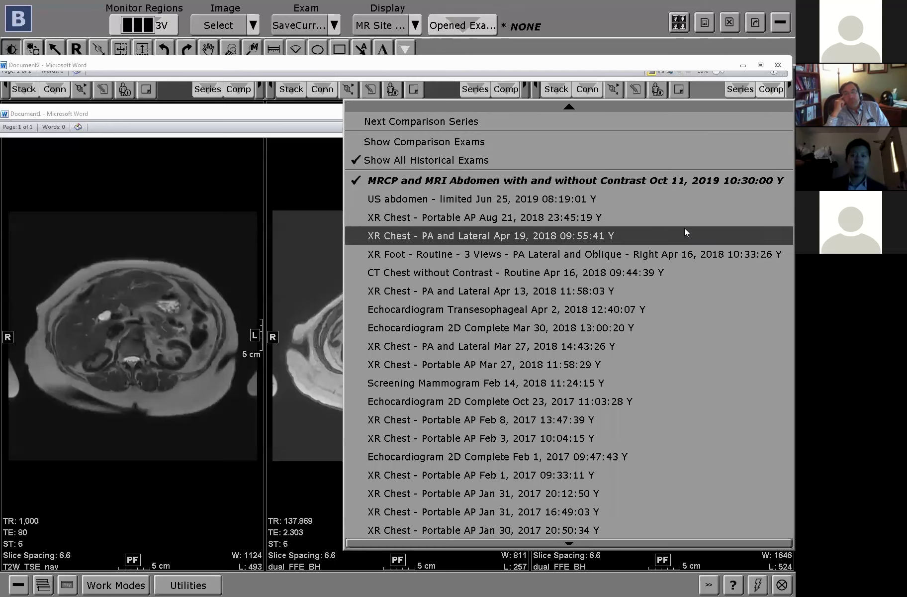
click(671, 274)
Page the comparison CT chest to a higher cardiac-level slice.
scroll(729, 246, down, 10)
scroll(700, 333, up, 5)
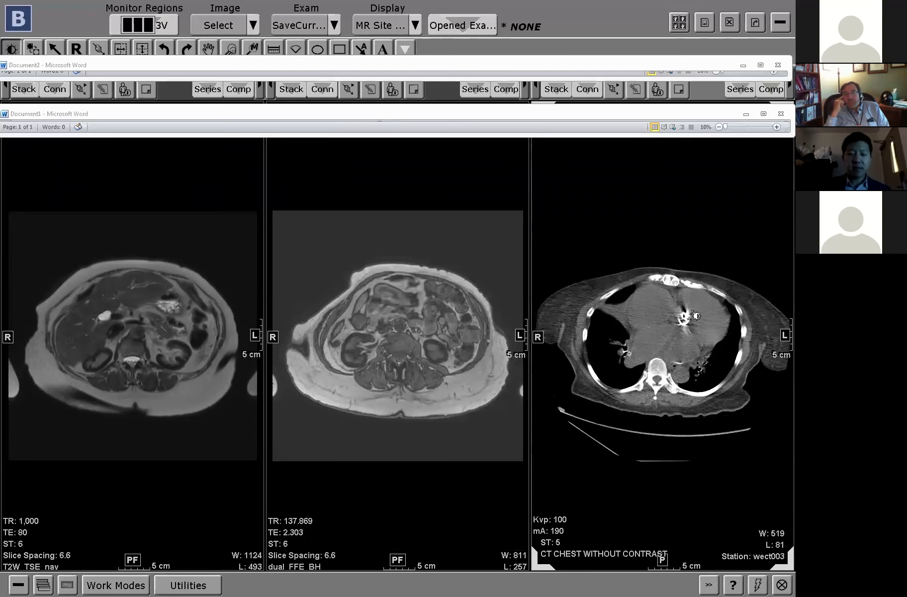
scroll(695, 315, down, 3)
scroll(412, 330, down, 3)
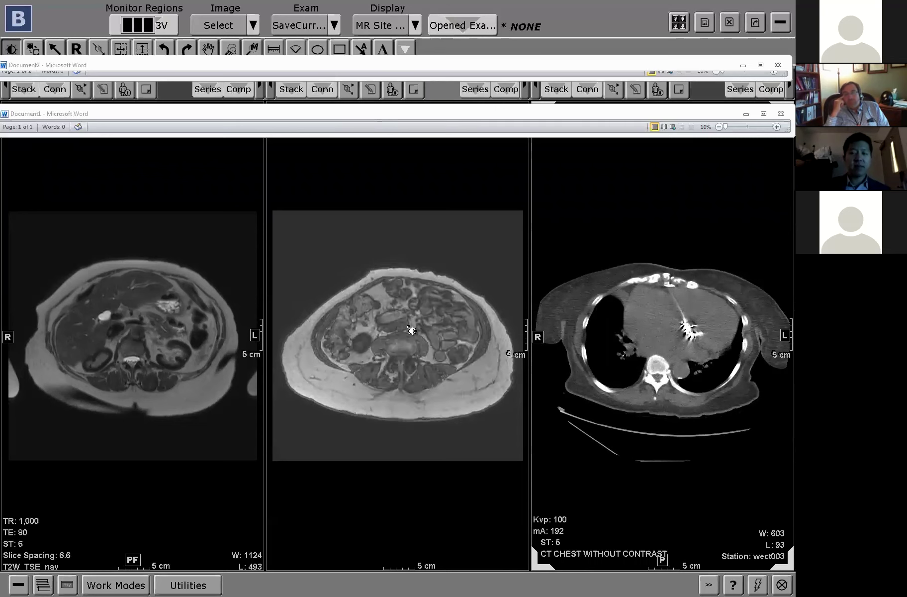
scroll(412, 331, up, 10)
scroll(411, 331, down, 6)
scroll(411, 331, up, 5)
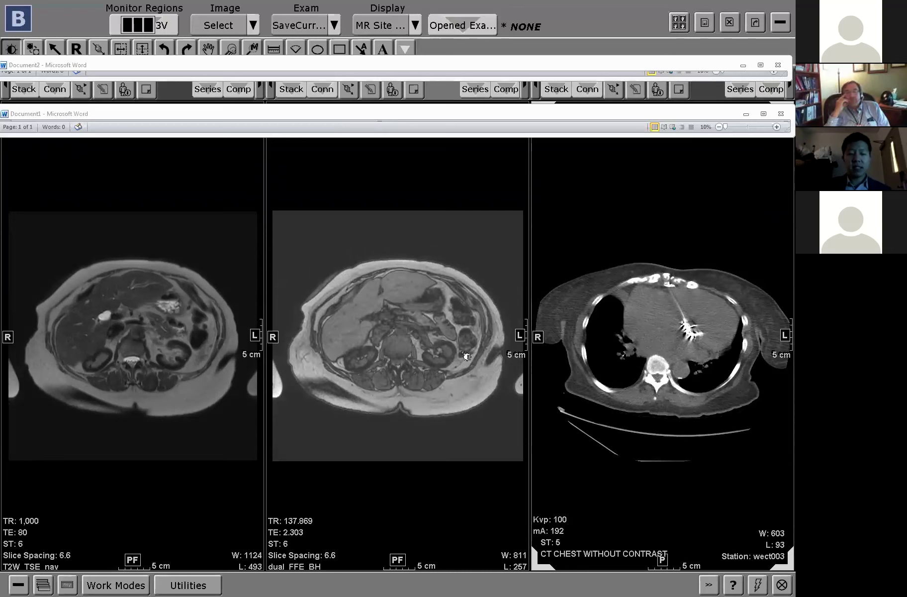
Step the middle dual FFE series up to an upper liver-level slice.
scroll(783, 347, down, 8)
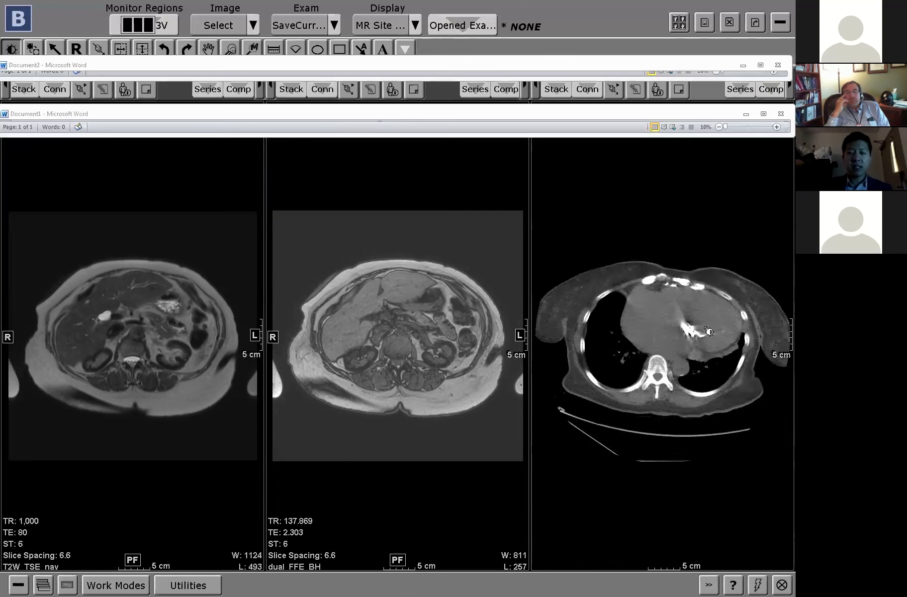
scroll(690, 293, down, 3)
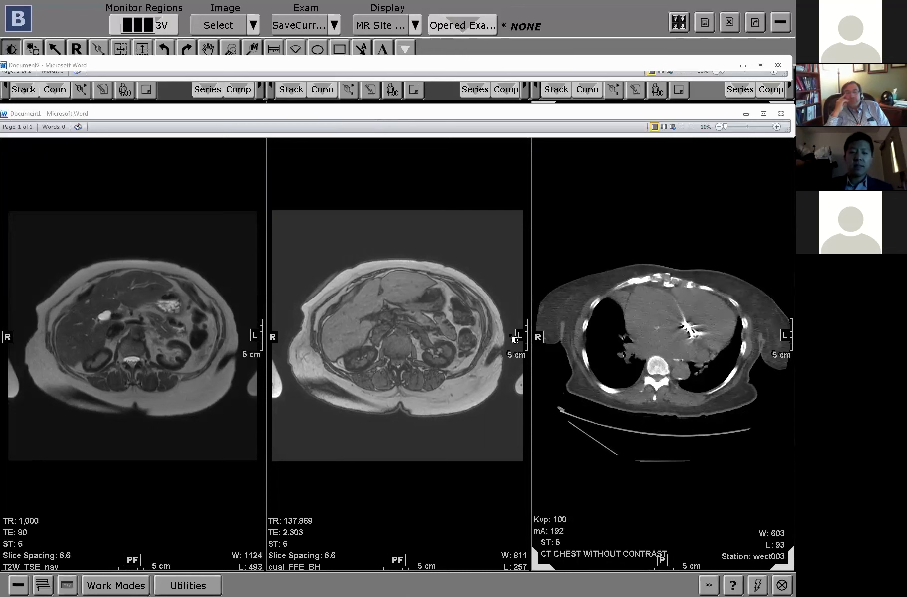
scroll(455, 362, up, 5)
scroll(455, 362, up, 1)
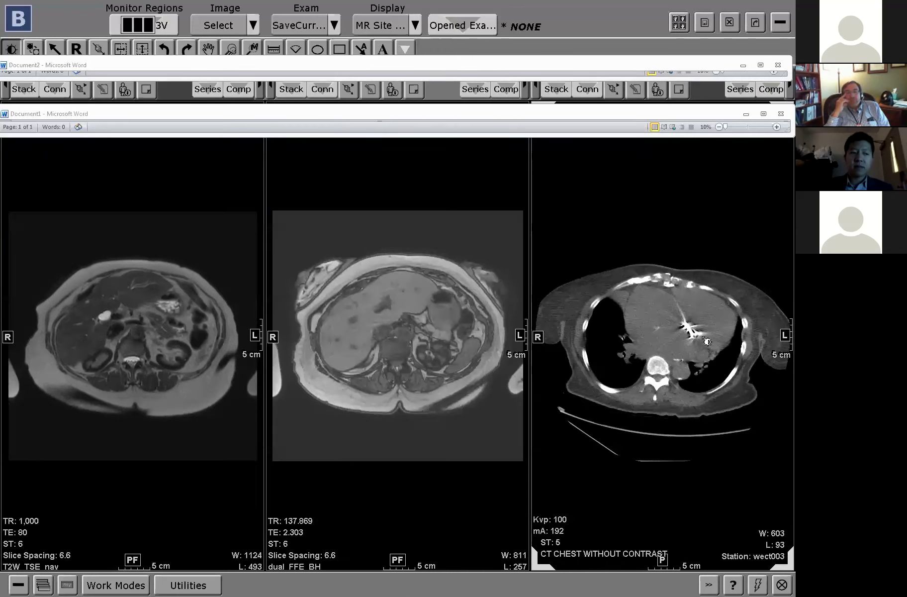
scroll(707, 341, down, 4)
scroll(707, 341, down, 8)
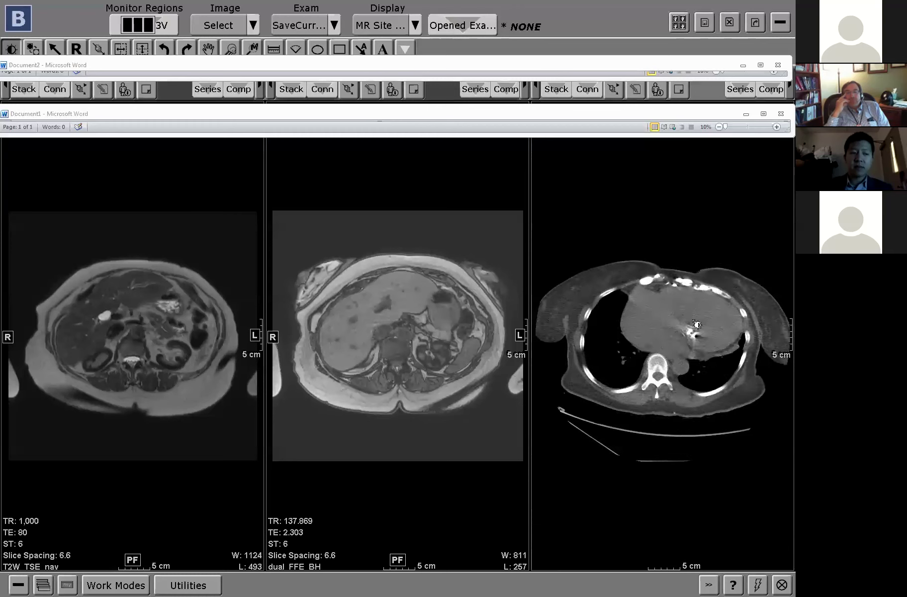
scroll(706, 333, down, 2)
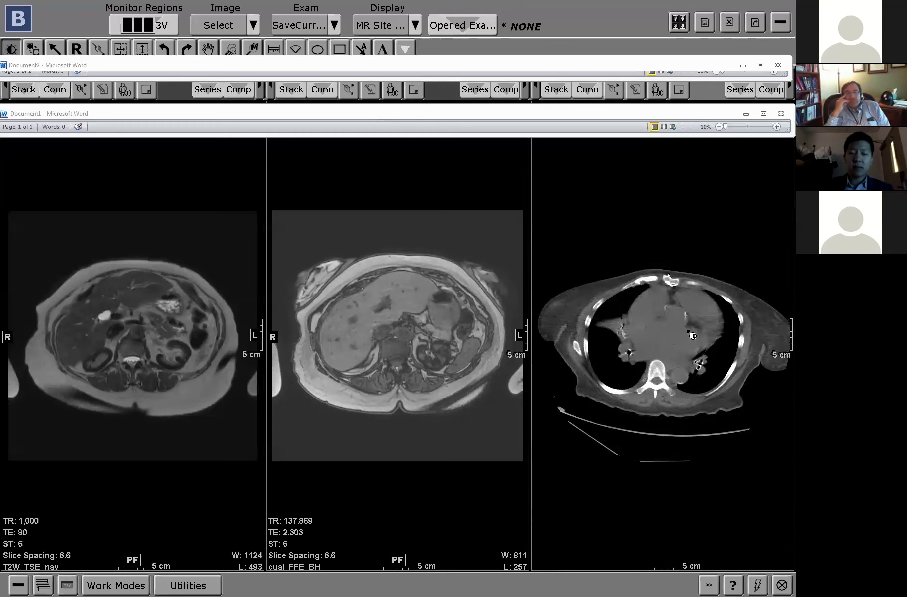